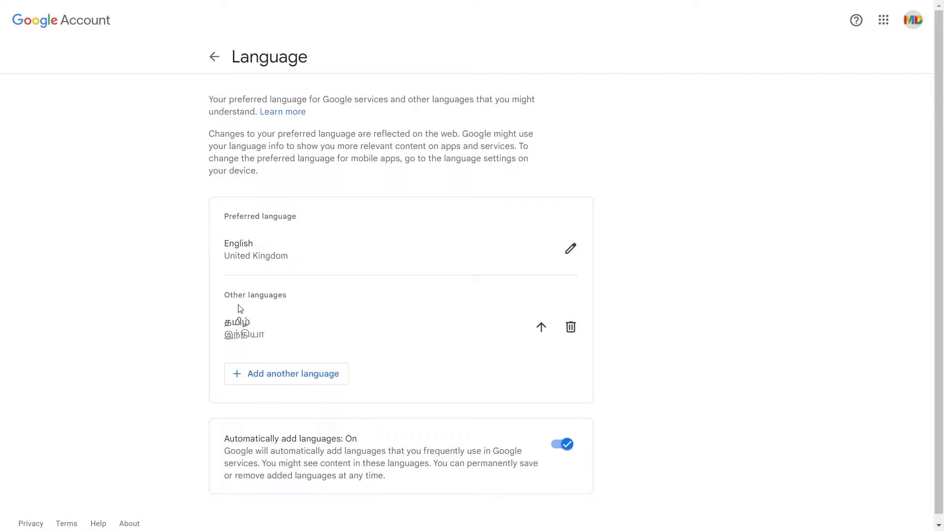
{"action": "left_click", "coordinate": [292, 374]}
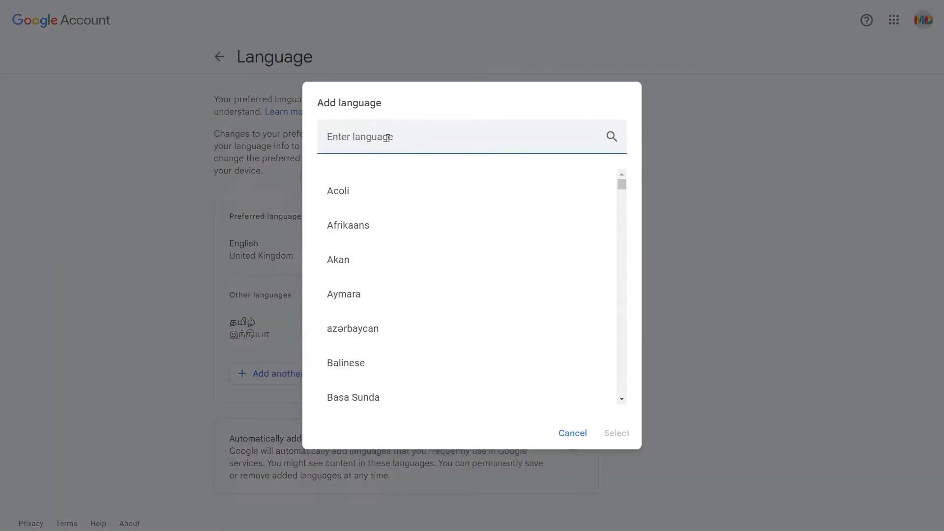
{"action": "scroll", "coordinate": [384, 257], "scroll_direction": "down", "scroll_amount": 5}
{"action": "scroll", "coordinate": [385, 256], "scroll_direction": "down", "scroll_amount": 10}
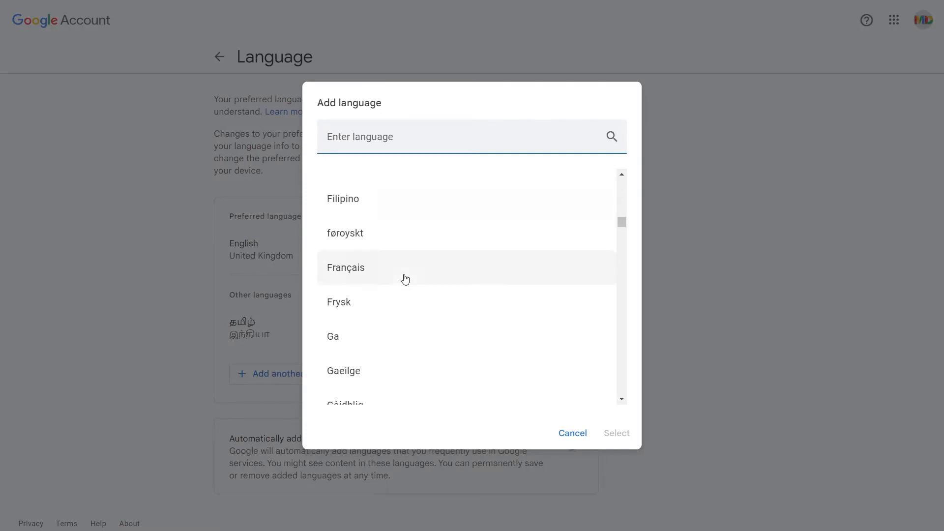
{"action": "left_click", "coordinate": [572, 434]}
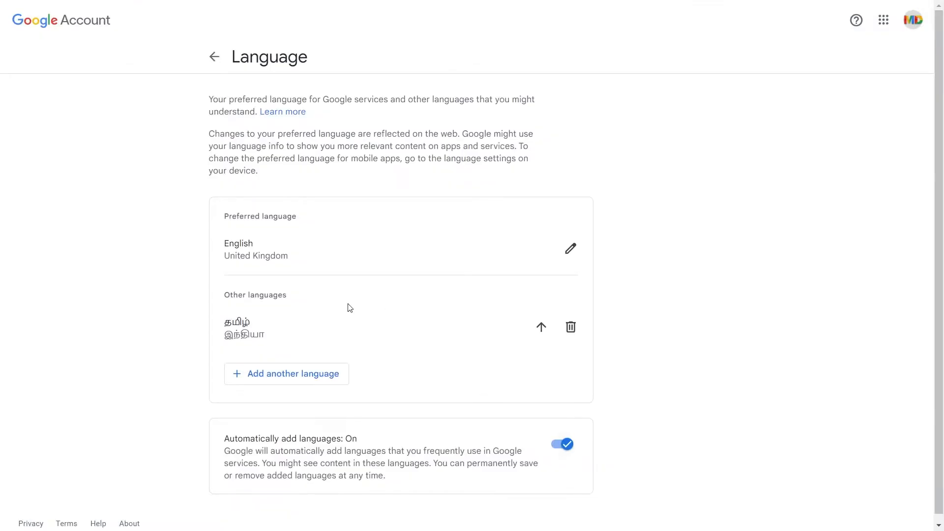
Make Tamil (India) the preferred account language, save the spreadsheet settings and hard-reload the spreadsheet.
{"action": "left_click", "coordinate": [541, 328]}
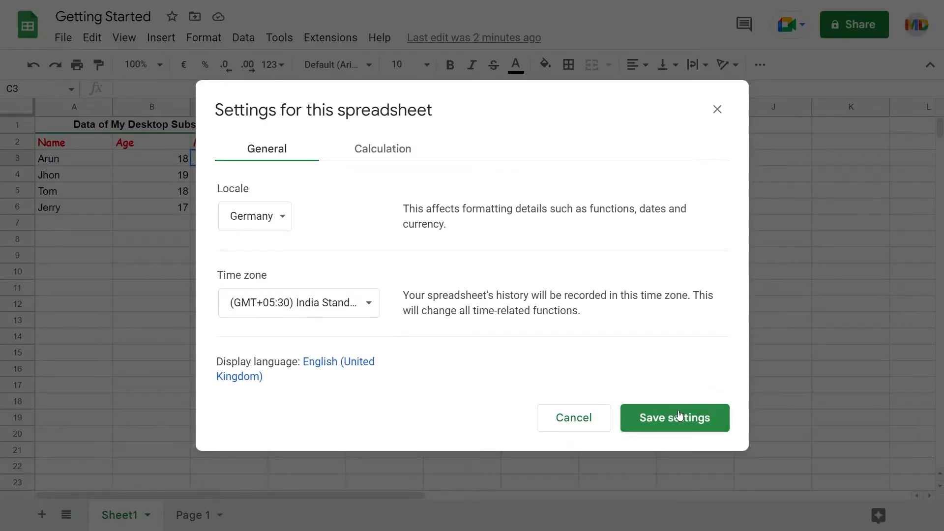
{"action": "left_click", "coordinate": [680, 417]}
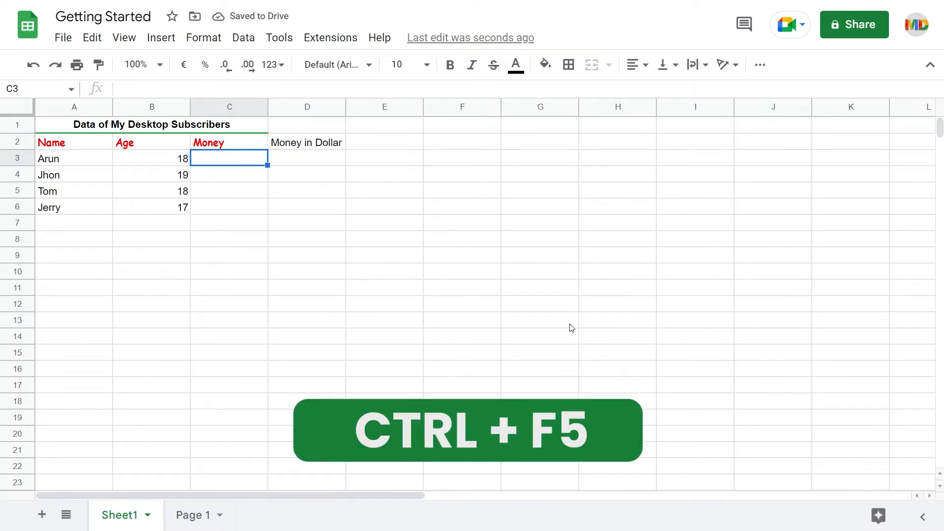
{"action": "key", "text": "ctrl+F5"}
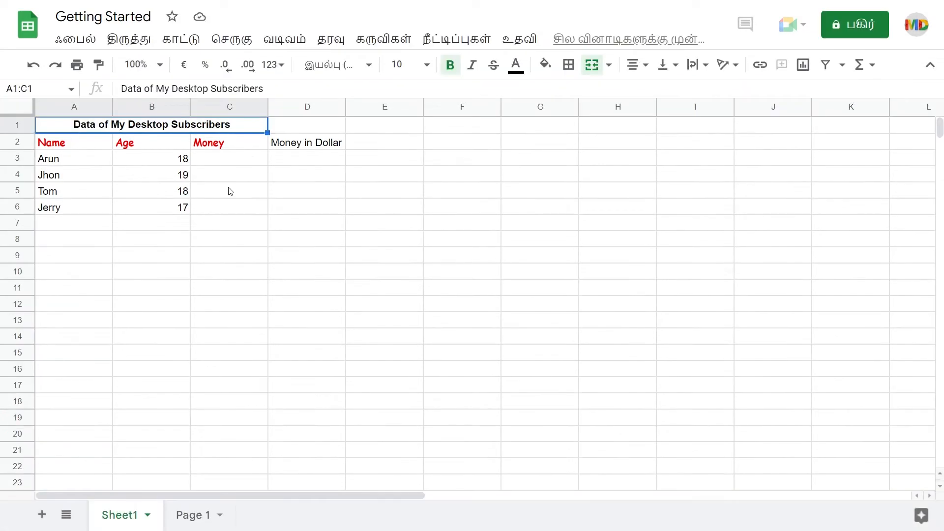
Open the display language page from the spreadsheet's settings and make English (United Kingdom) the preferred language again.
{"action": "left_click", "coordinate": [73, 40]}
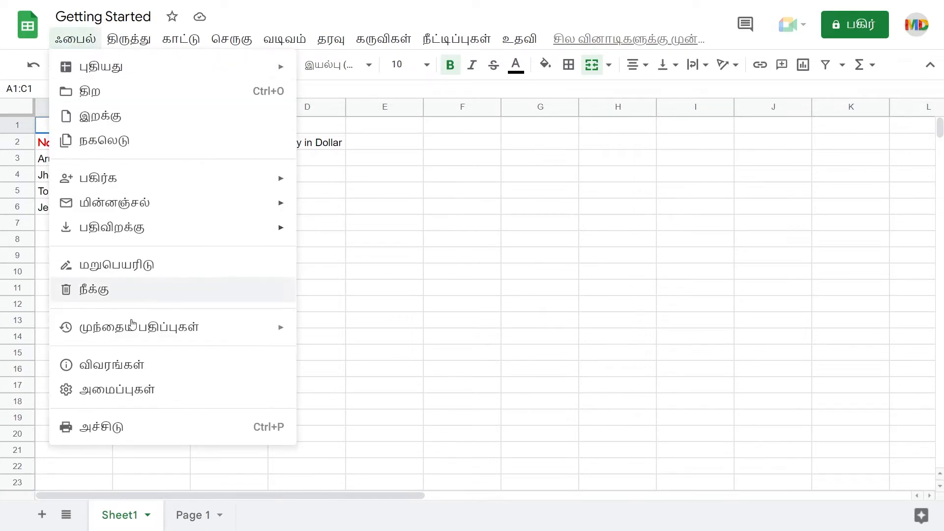
{"action": "left_click", "coordinate": [125, 389]}
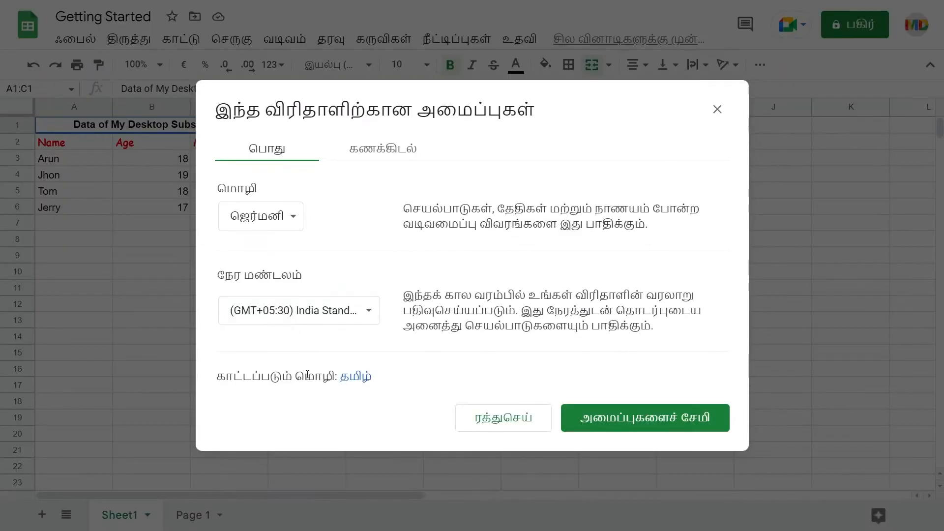
{"action": "left_click", "coordinate": [356, 380]}
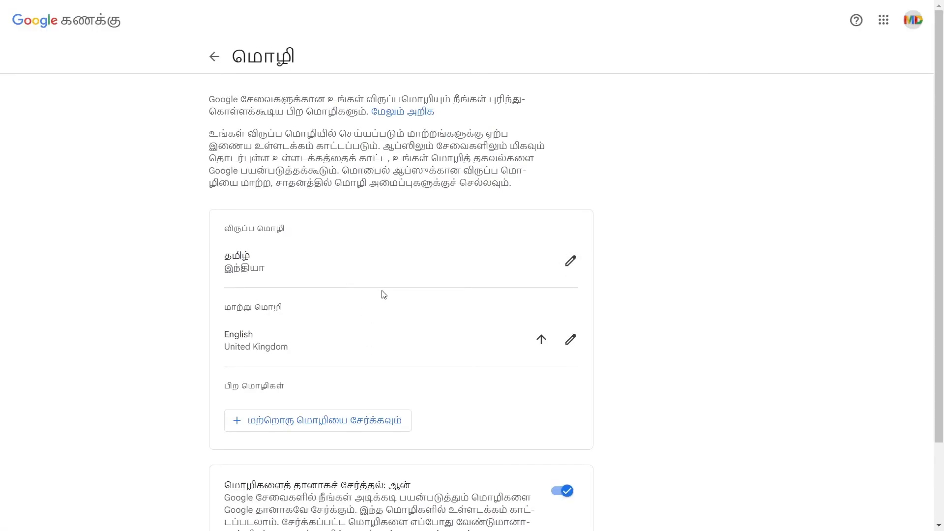
{"action": "left_click", "coordinate": [542, 341]}
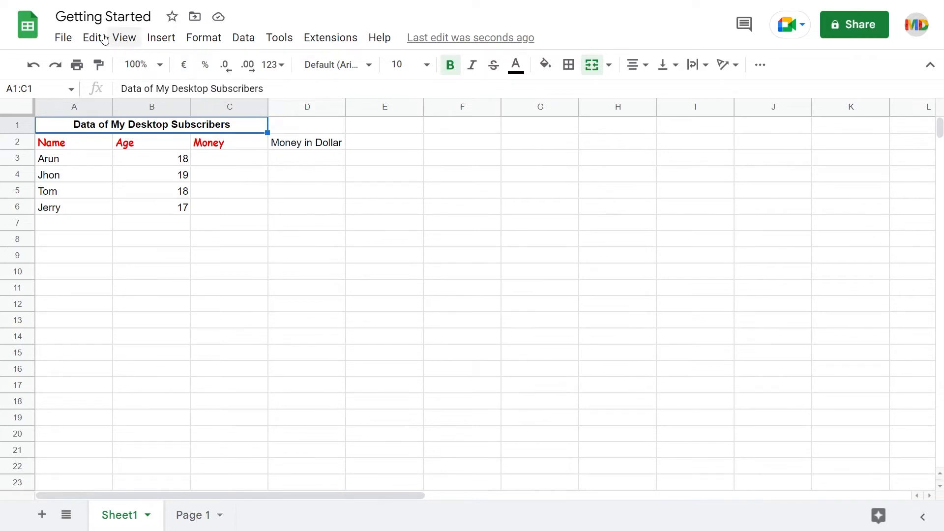
Set the spreadsheet's locale to India (Tamil), then save and reload.
{"action": "left_click", "coordinate": [63, 38]}
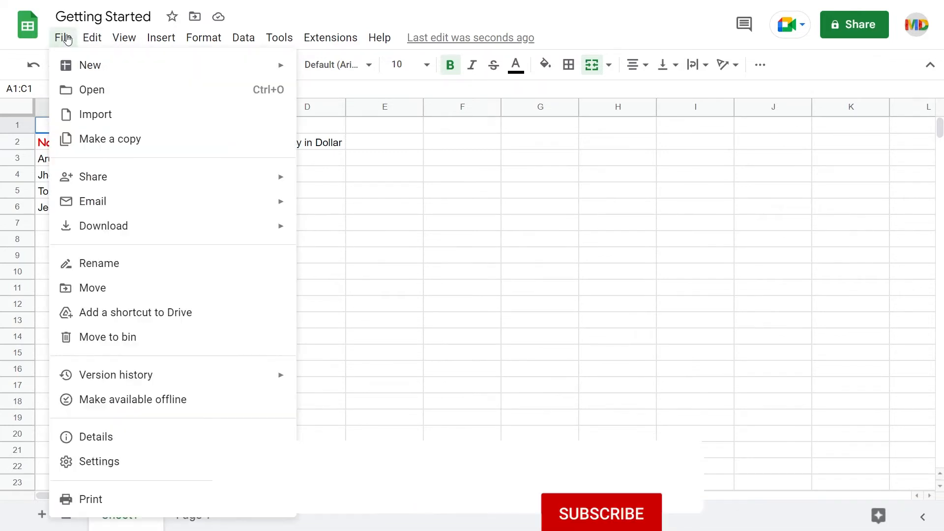
{"action": "left_click", "coordinate": [123, 464]}
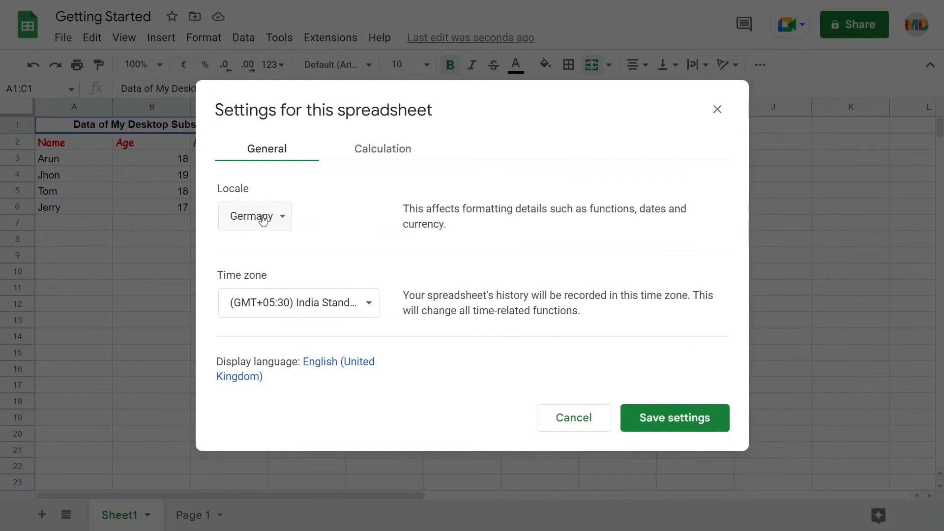
{"action": "left_click", "coordinate": [263, 219]}
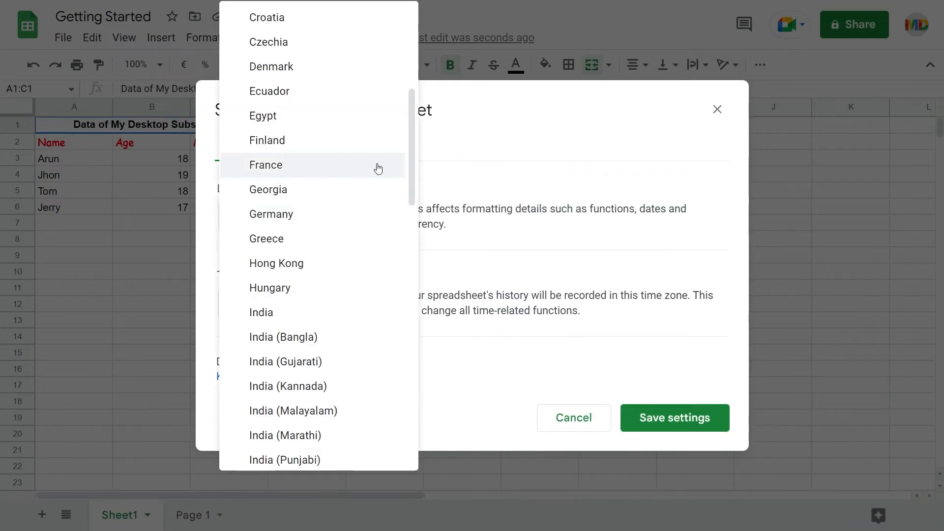
{"action": "scroll", "coordinate": [377, 169], "scroll_direction": "down", "scroll_amount": 5}
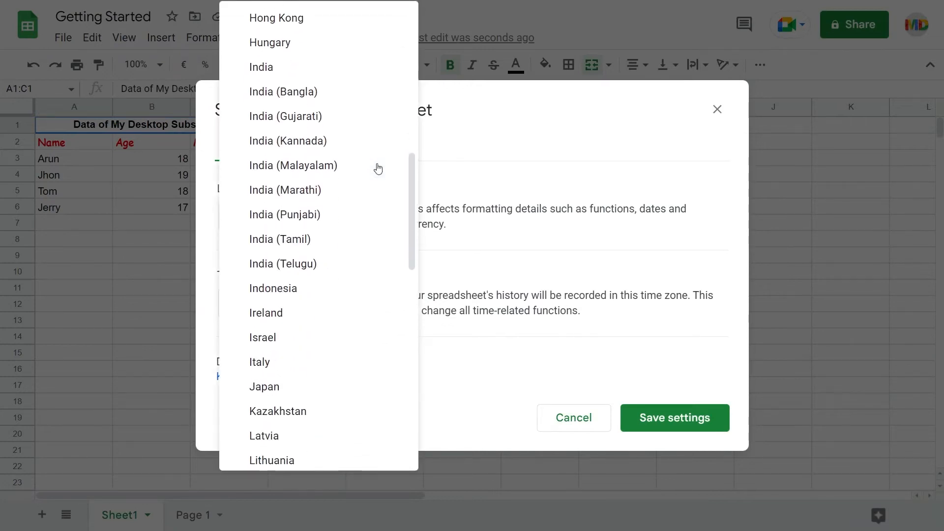
{"action": "left_click", "coordinate": [294, 243]}
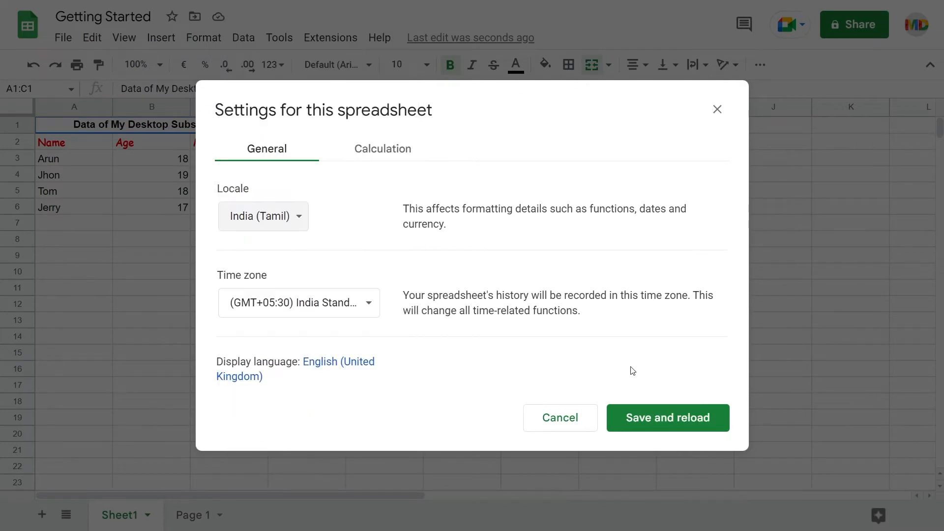
{"action": "left_click", "coordinate": [667, 423]}
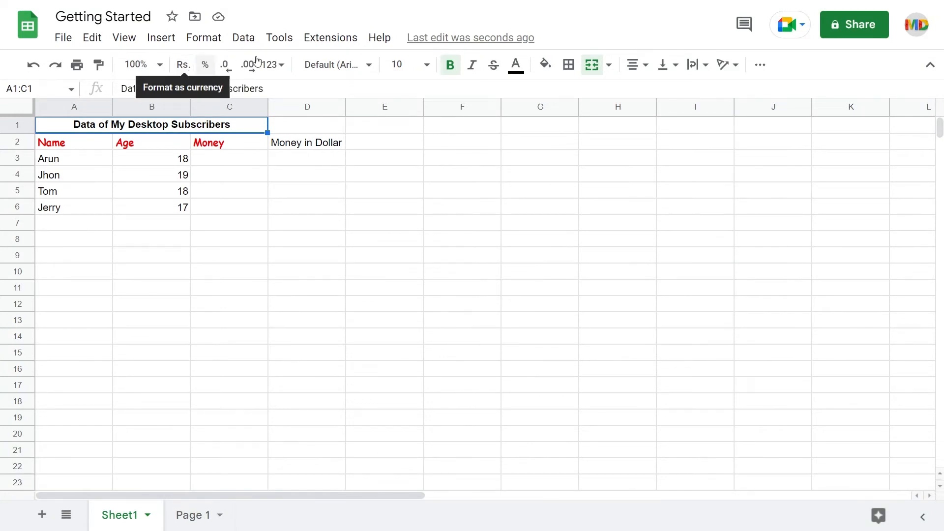
Fill cells C3 to C6 of the Money column with 12345, 4566, 7889 and 45647.
{"action": "left_click", "coordinate": [273, 64]}
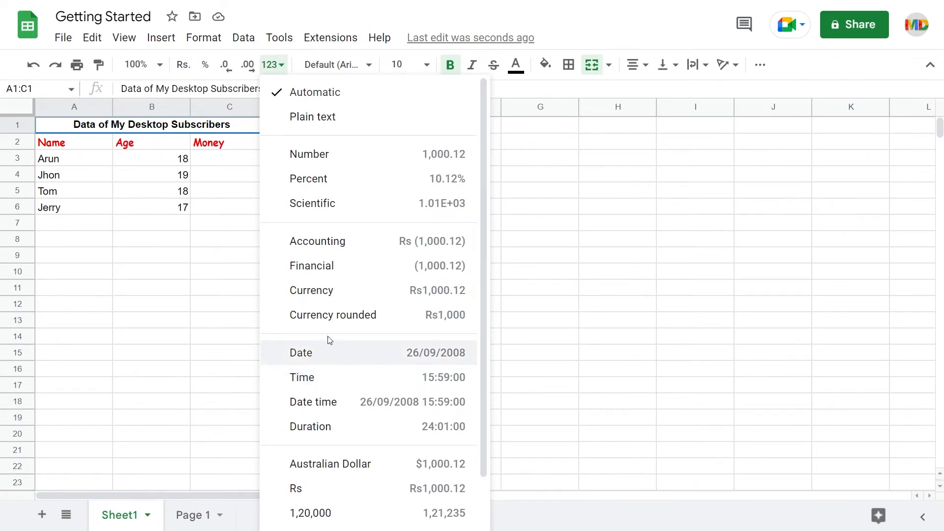
{"action": "key", "text": "Escape"}
{"action": "left_click", "coordinate": [238, 164]}
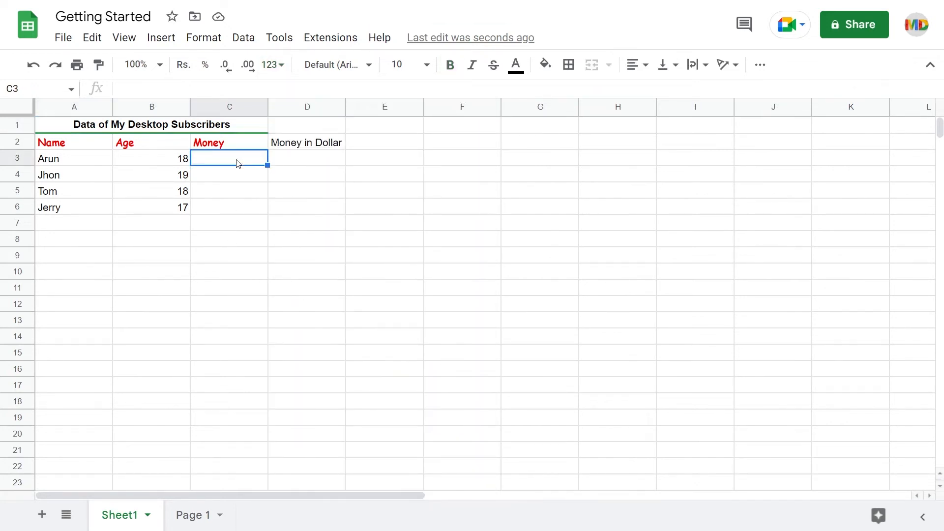
{"action": "type", "text": "12345 4566 7889 45647"}
{"action": "key", "text": "Return"}
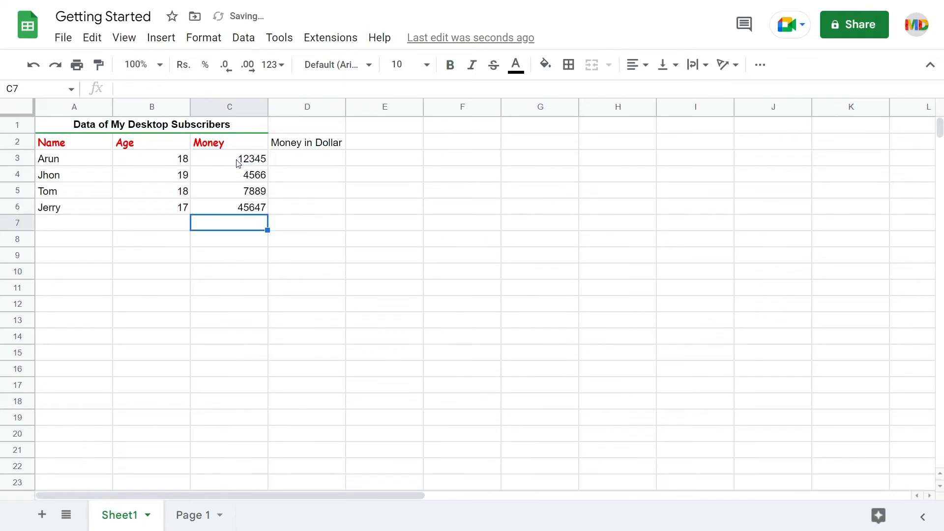
Apply the locale's default Rs currency format to the amounts in C3:C6.
{"action": "left_click", "coordinate": [238, 164]}
{"action": "left_click", "coordinate": [237, 210], "text": "shift"}
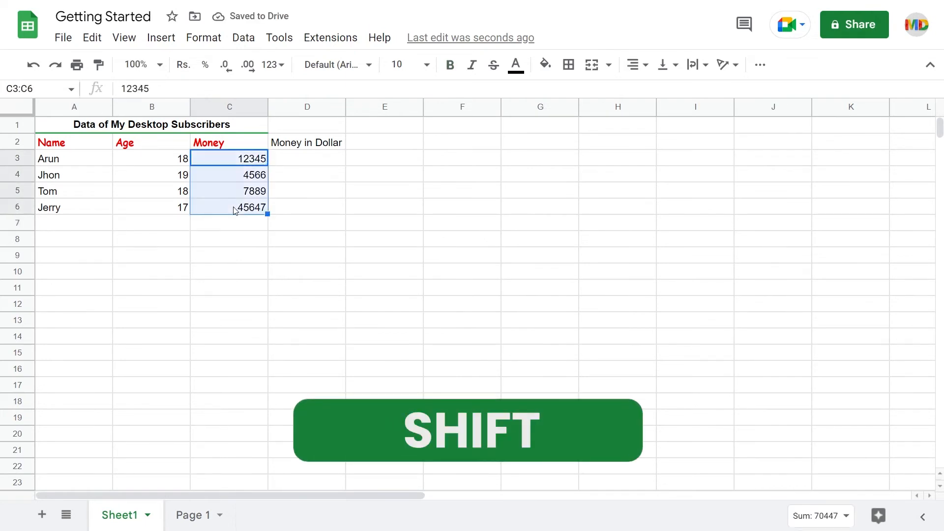
{"action": "left_click", "coordinate": [183, 66]}
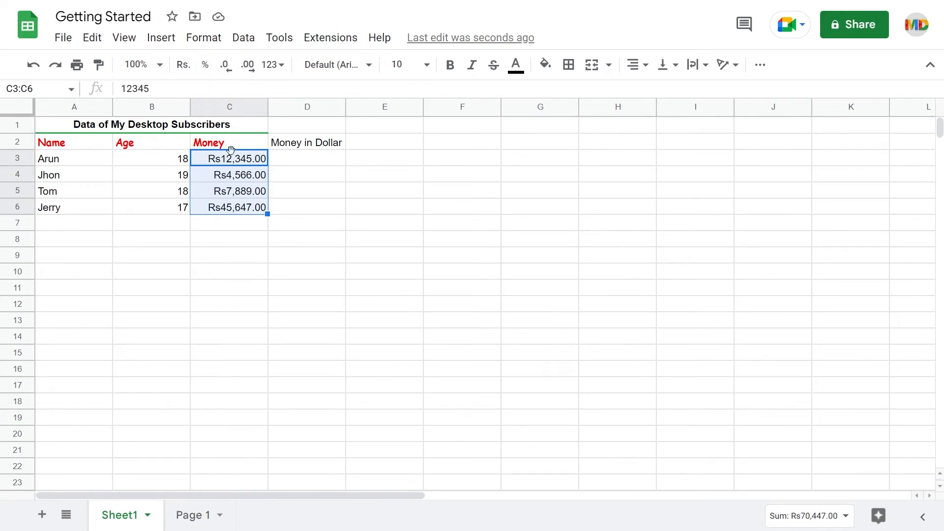
Search the custom currencies for "rupee" and apply the Indian Rupee (₹) format to C3:C6.
{"action": "left_click", "coordinate": [278, 70]}
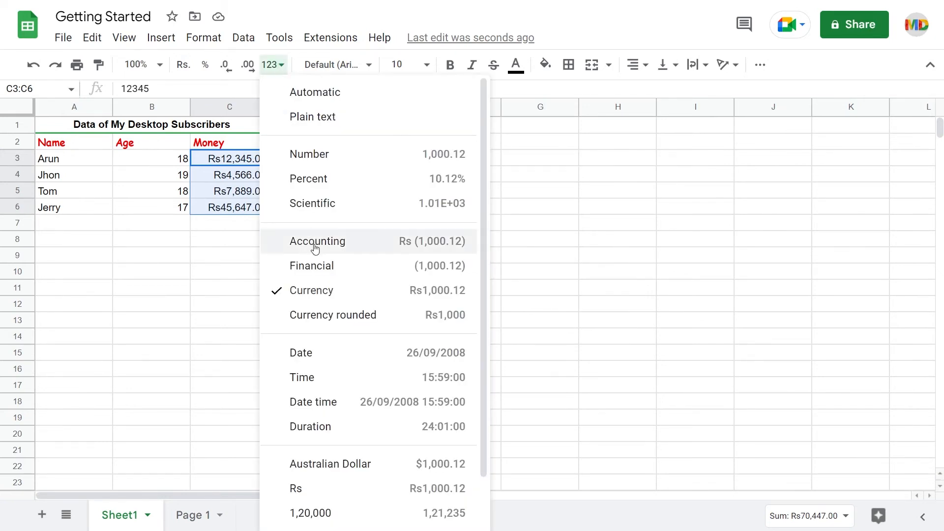
{"action": "scroll", "coordinate": [318, 256], "scroll_direction": "down", "scroll_amount": 2}
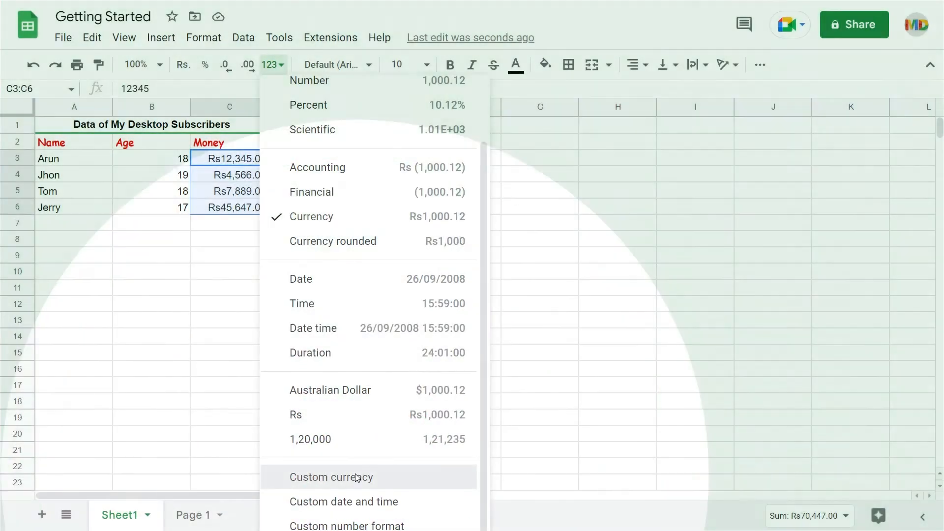
{"action": "left_click", "coordinate": [356, 478]}
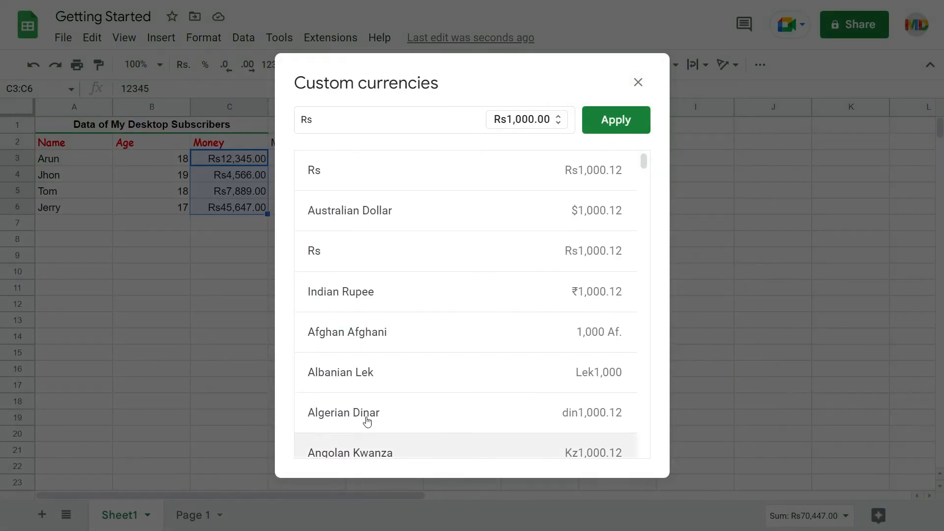
{"action": "double_click", "coordinate": [368, 122]}
{"action": "type", "text": "r"}
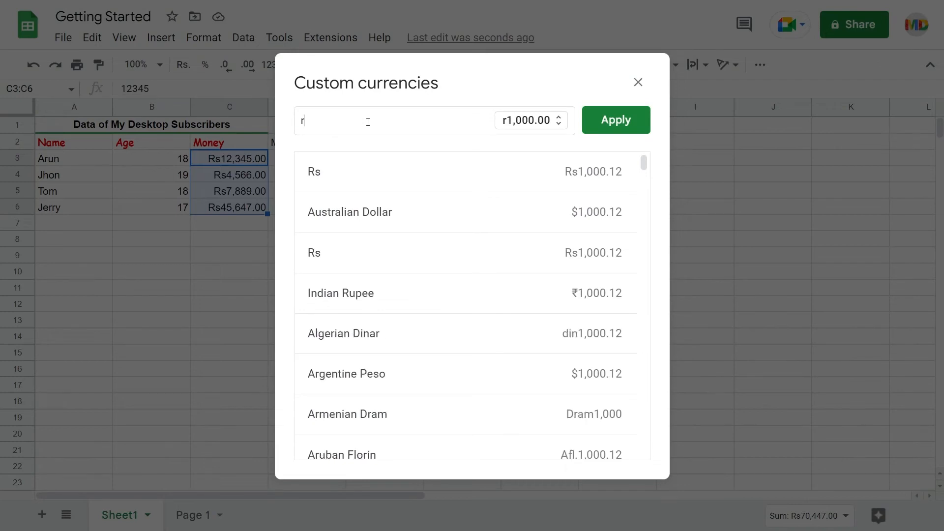
{"action": "type", "text": "upee"}
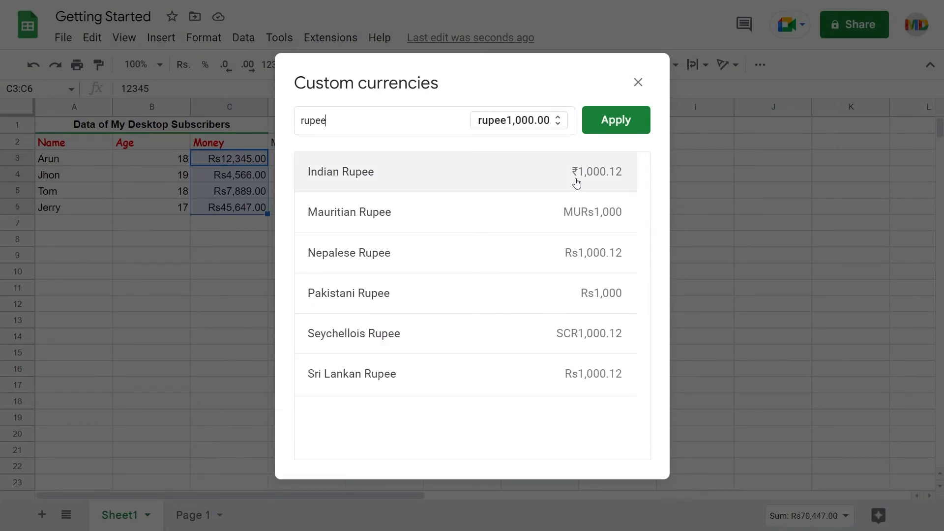
{"action": "left_click", "coordinate": [543, 179]}
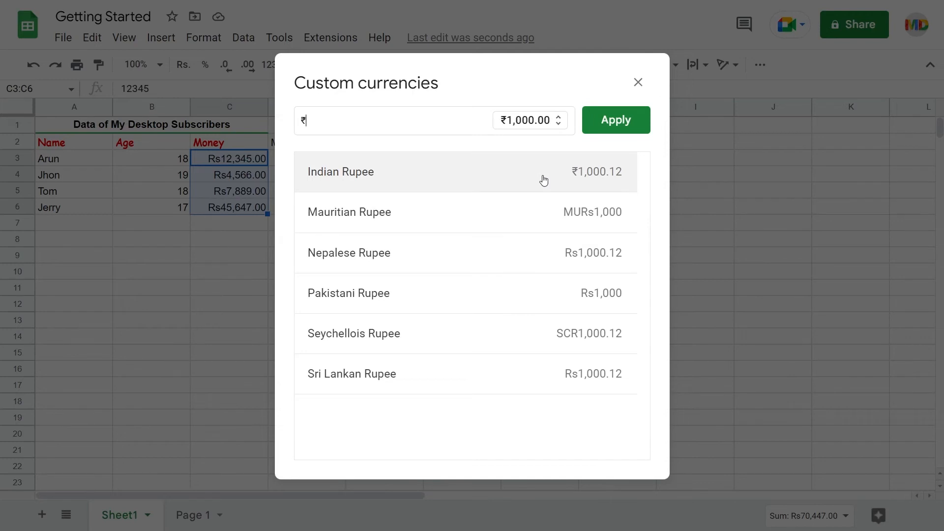
{"action": "left_click", "coordinate": [606, 121]}
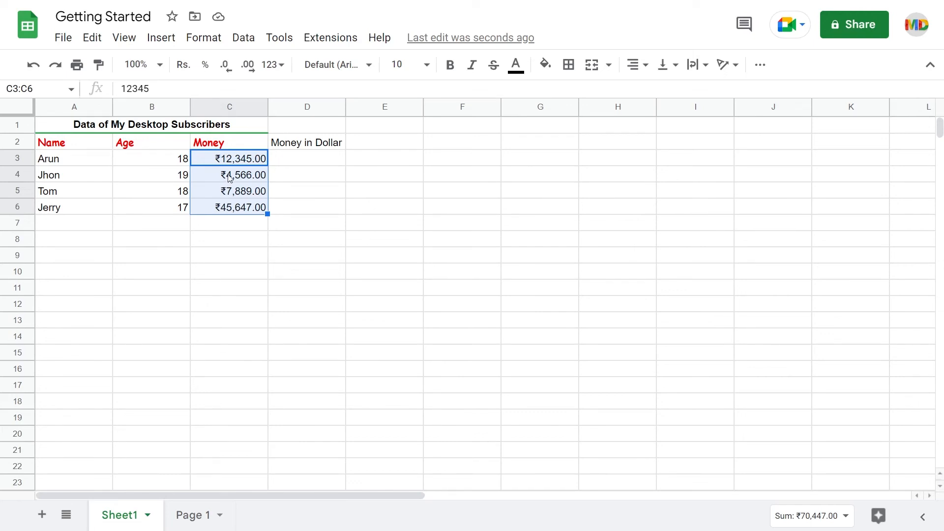
Fill cells D3 to D6 of the Money in Dollar column with 12345, 45556, 787897 and 5132165.
{"action": "left_click", "coordinate": [302, 164]}
{"action": "type", "text": "12345 45556 787897 5132165"}
{"action": "key", "text": "Return"}
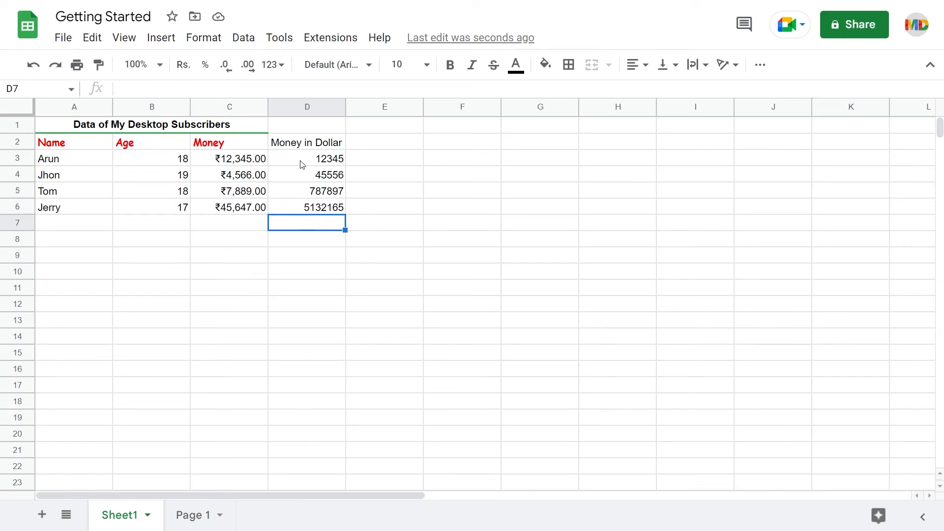
Search the custom currencies for "dollar" and apply a $ currency format to the amounts in D3:D6.
{"action": "left_click", "coordinate": [302, 165]}
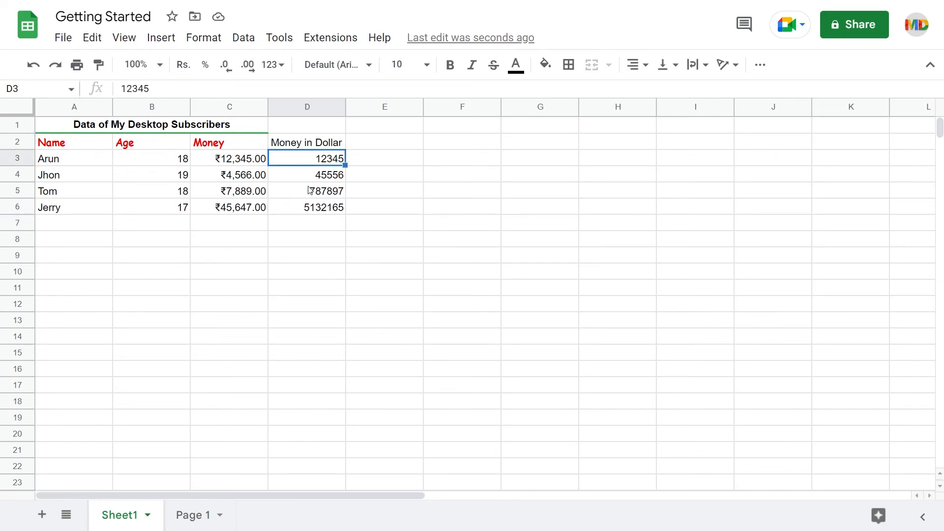
{"action": "left_click", "coordinate": [307, 208], "text": "shift"}
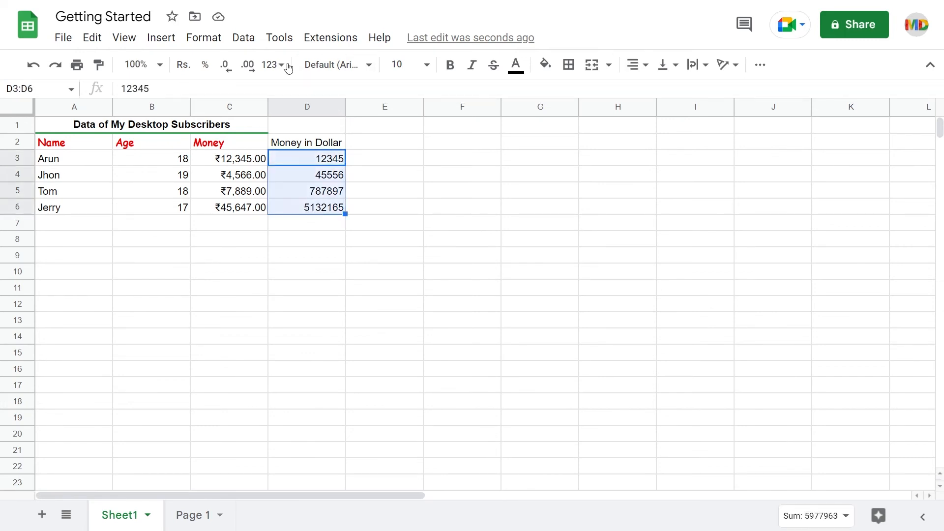
{"action": "left_click", "coordinate": [272, 64]}
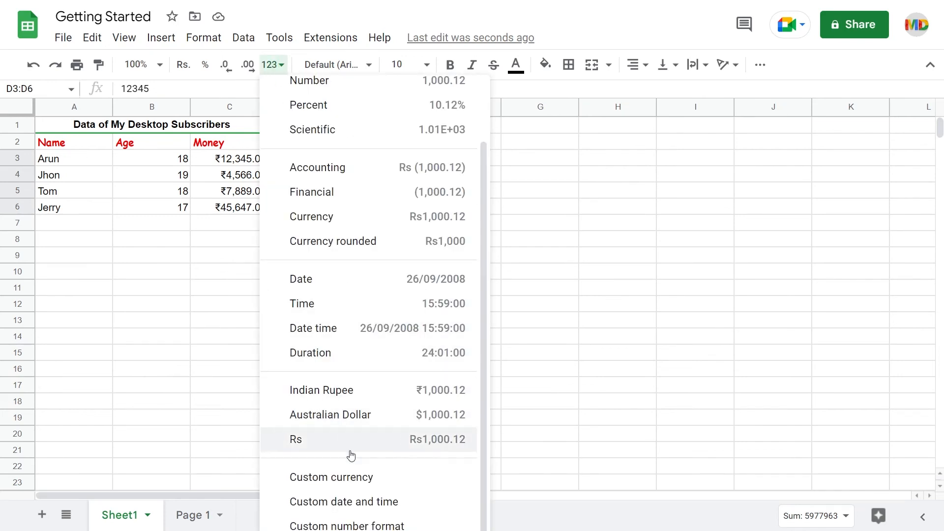
{"action": "left_click", "coordinate": [352, 476]}
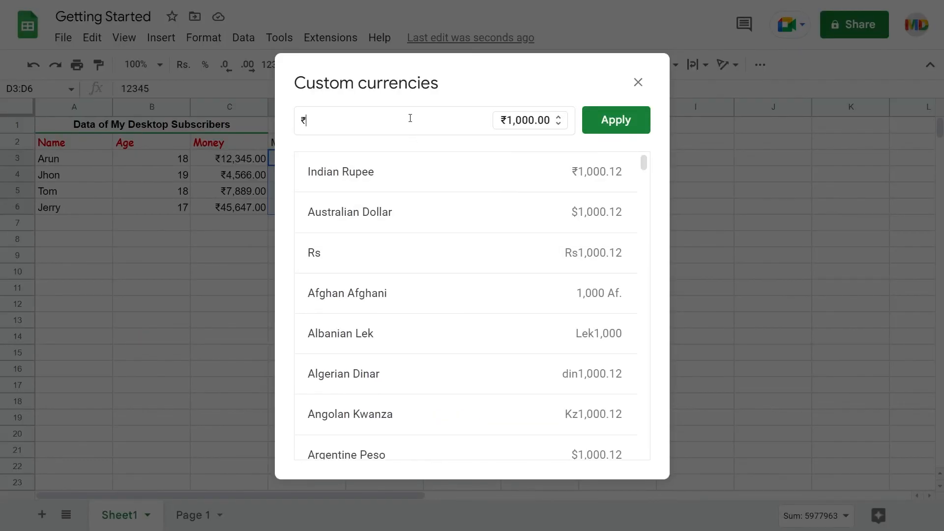
{"action": "type", "text": "dollar"}
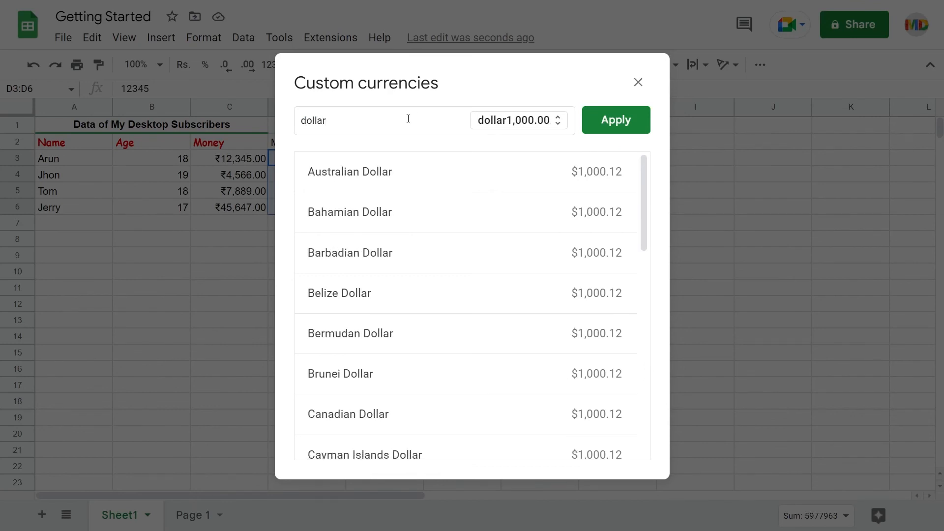
{"action": "left_click", "coordinate": [440, 274]}
{"action": "left_click", "coordinate": [605, 120]}
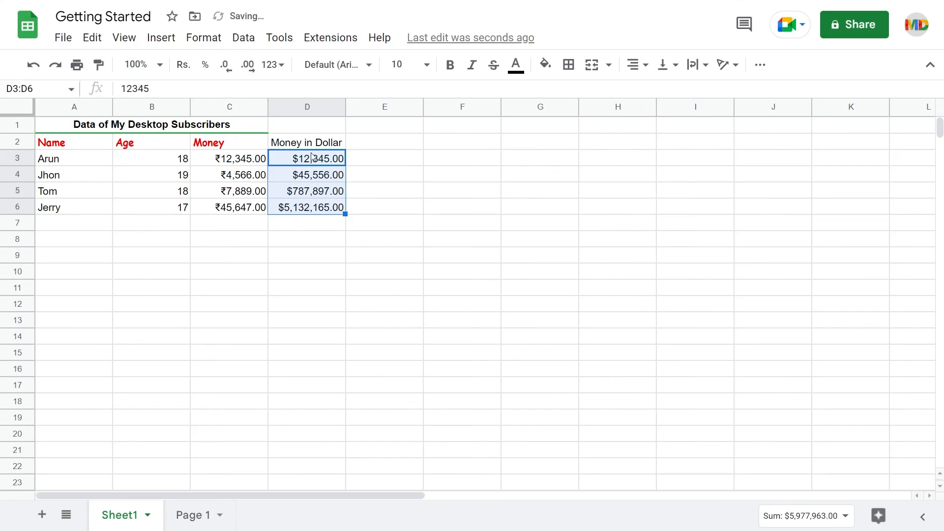
{"action": "left_click", "coordinate": [365, 197]}
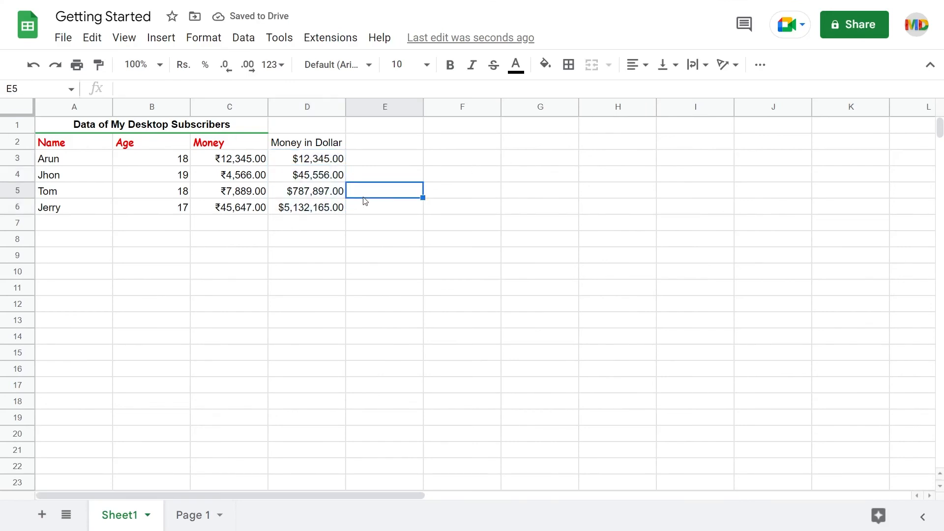